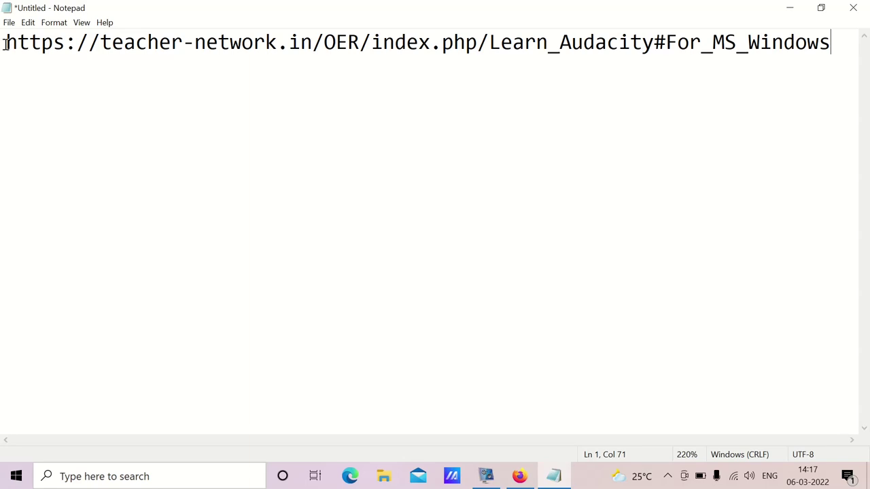
Step: Copy the teacher-network Learn Audacity web address from Notepad
drag(5, 40, 836, 44)
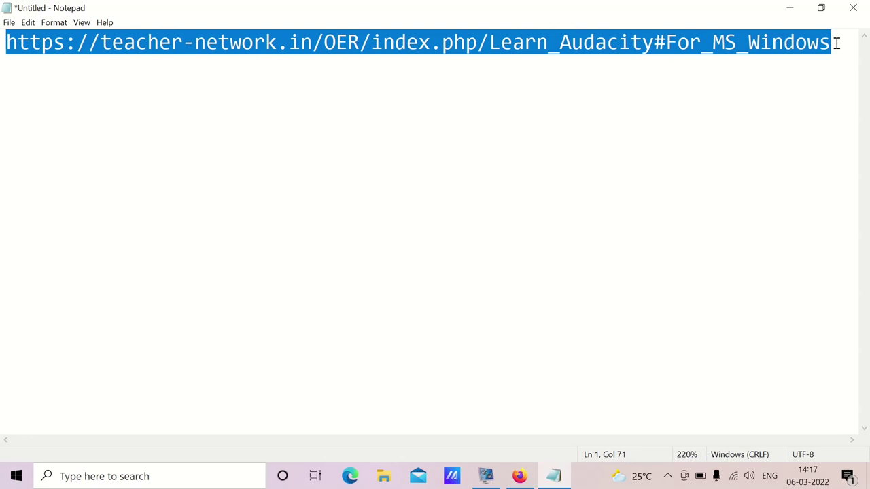
right_click(419, 47)
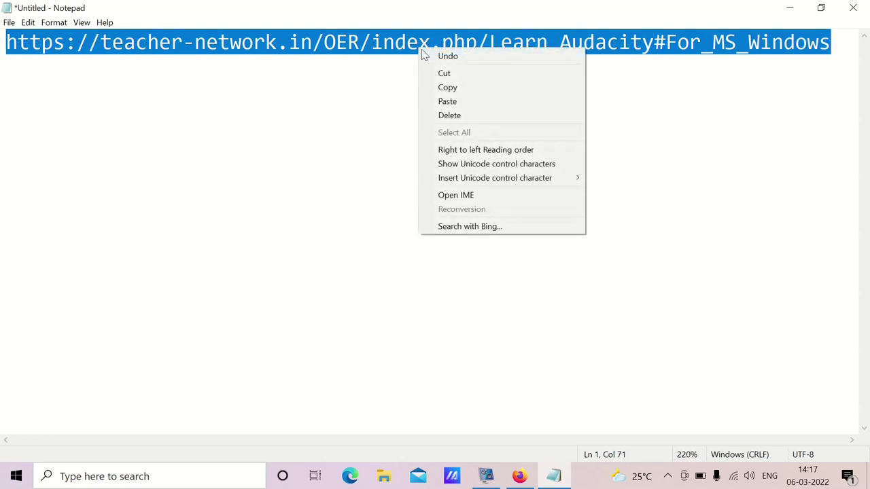
click(458, 87)
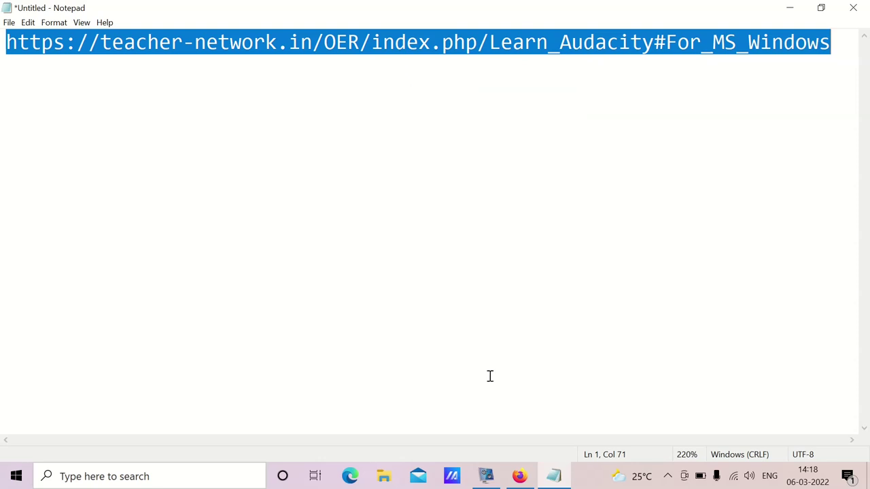
Step: Paste the Learn Audacity URL into Firefox's address bar and load the page
click(520, 476)
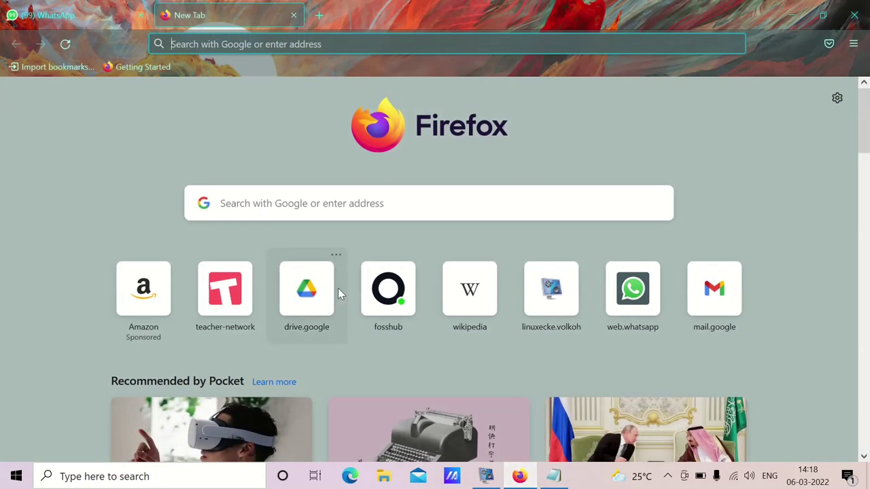
right_click(187, 42)
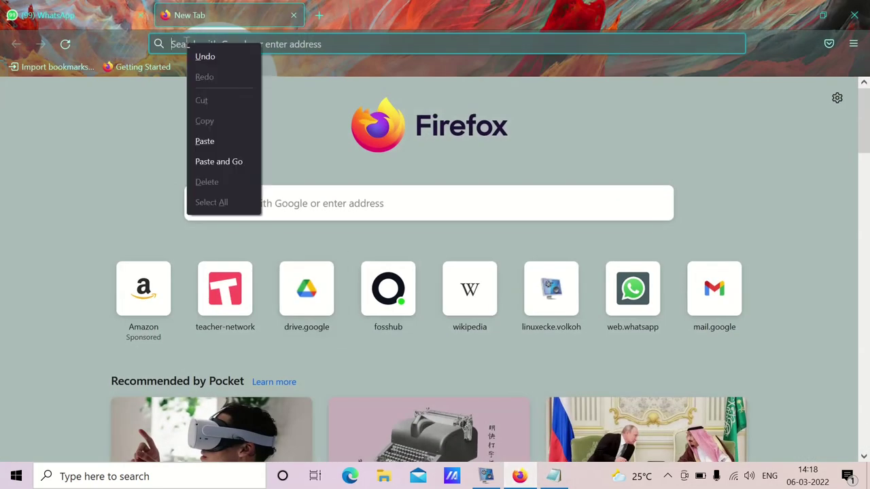
click(229, 144)
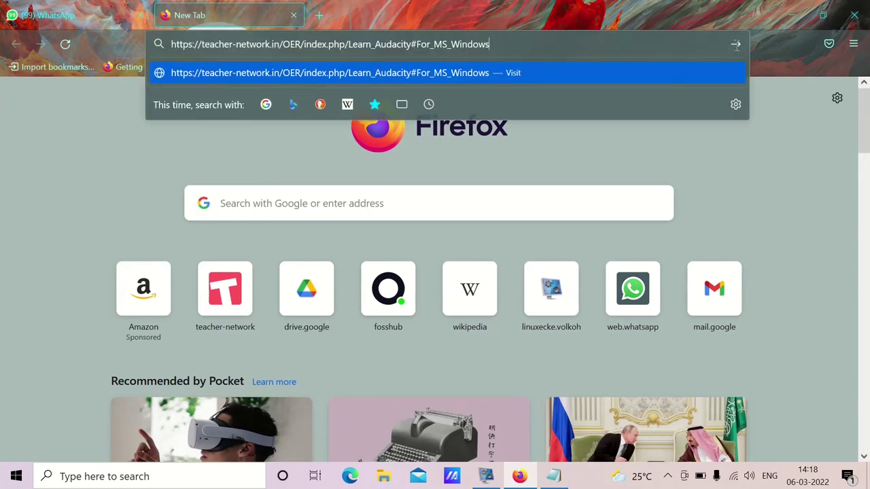
click(736, 44)
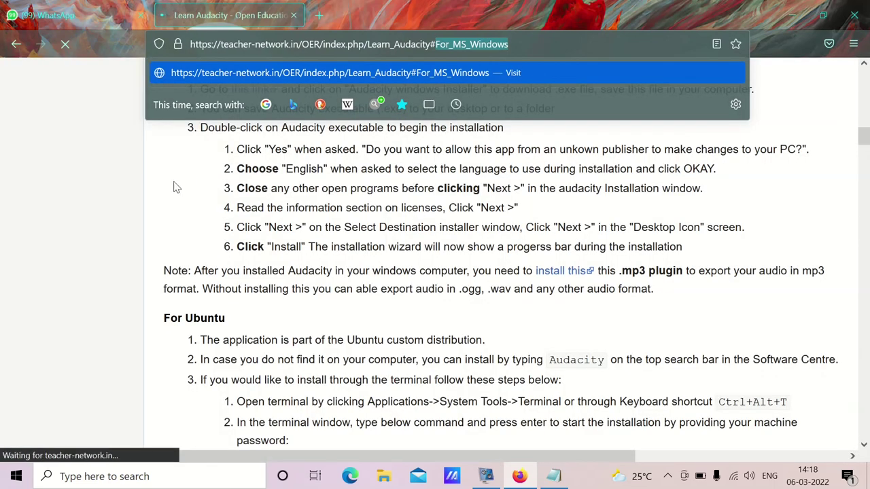
click(156, 178)
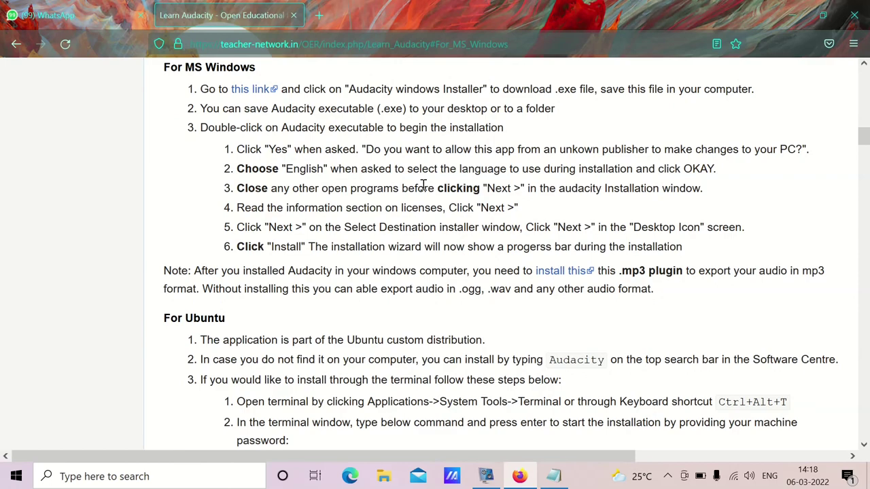
Step: Jump to the page's 'For MS Windows' installation section from its table of contents
scroll(423, 185, down, 2)
scroll(423, 188, down, 2)
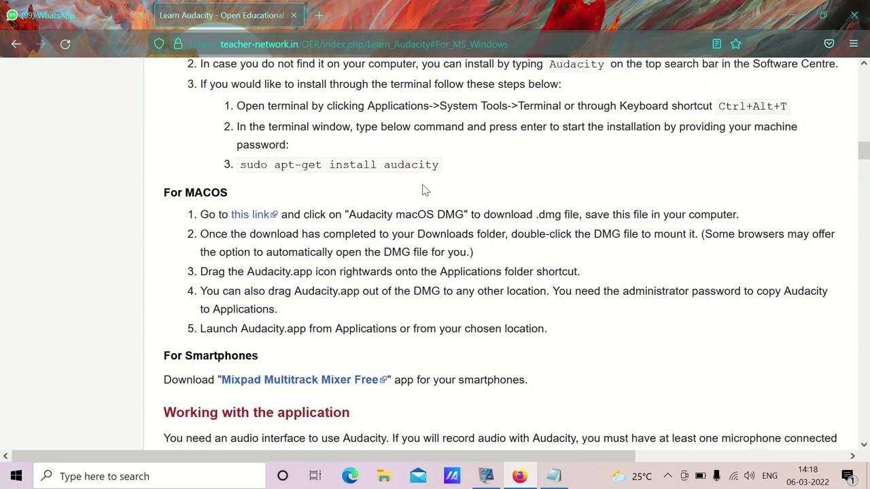
scroll(423, 188, up, 3)
scroll(423, 188, up, 4)
scroll(423, 188, up, 4)
scroll(424, 189, up, 3)
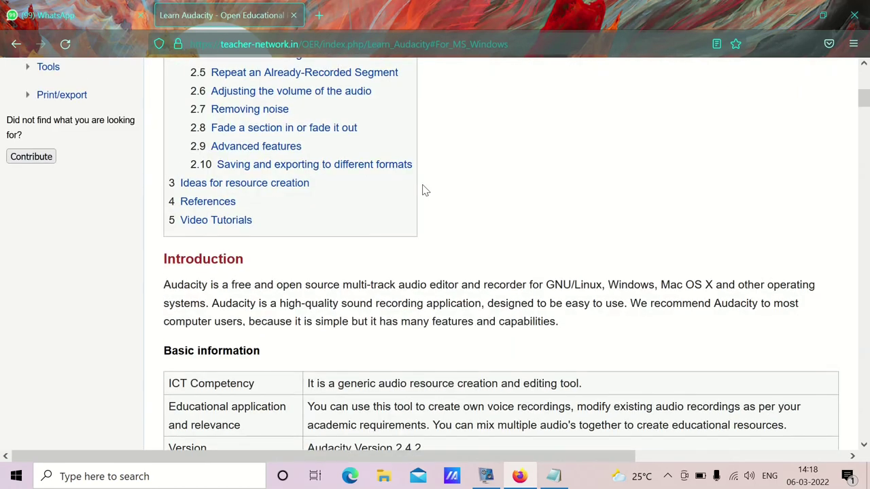
scroll(423, 190, up, 3)
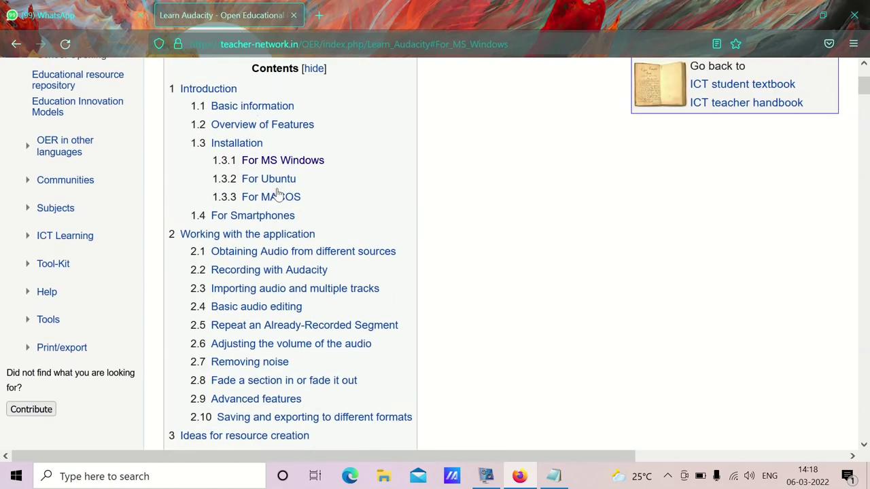
click(284, 168)
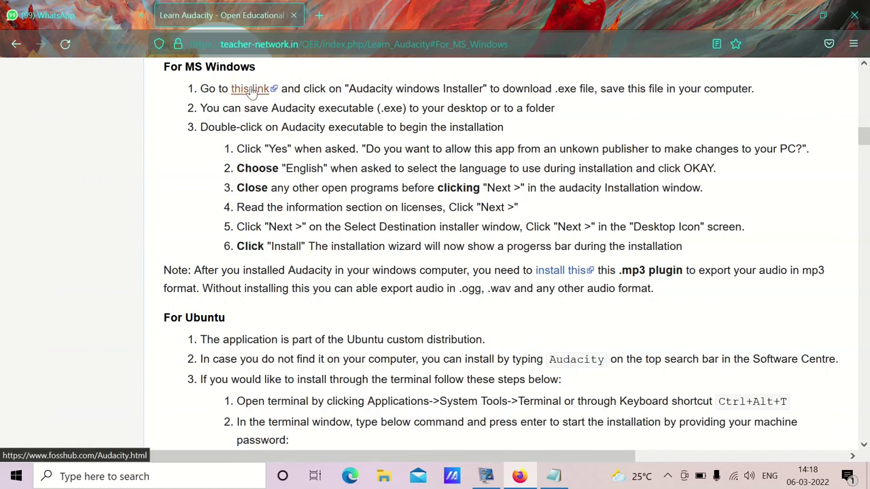
Step: Follow the Windows download link to FossHub and scroll to the Audacity 3.1.3 download list
click(252, 90)
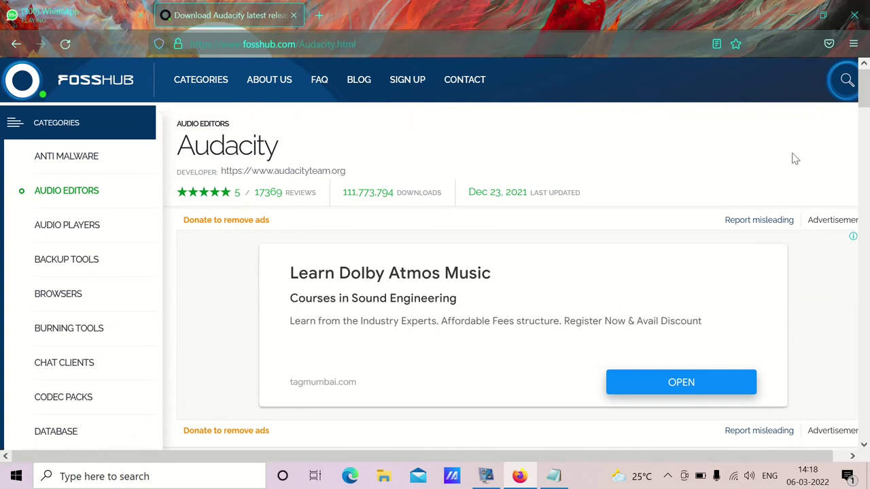
drag(865, 102, 866, 131)
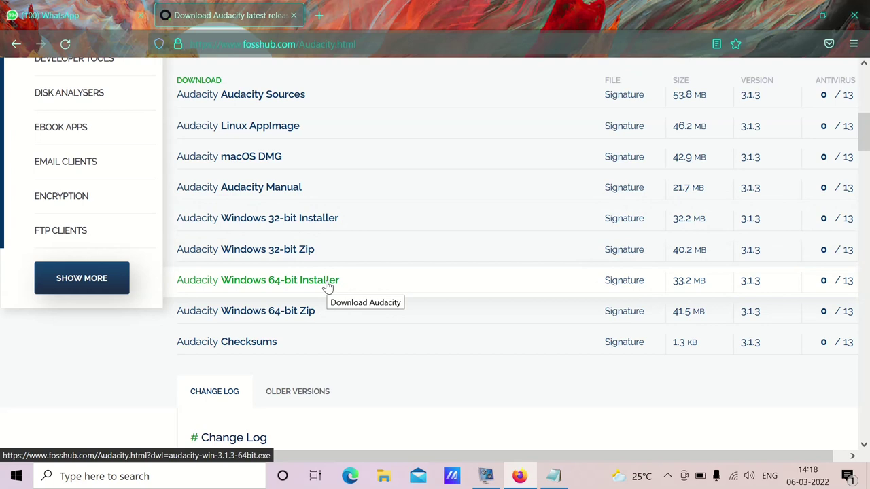
Step: Confirm a 64-bit system type in This PC properties, then minimize the System window
click(106, 480)
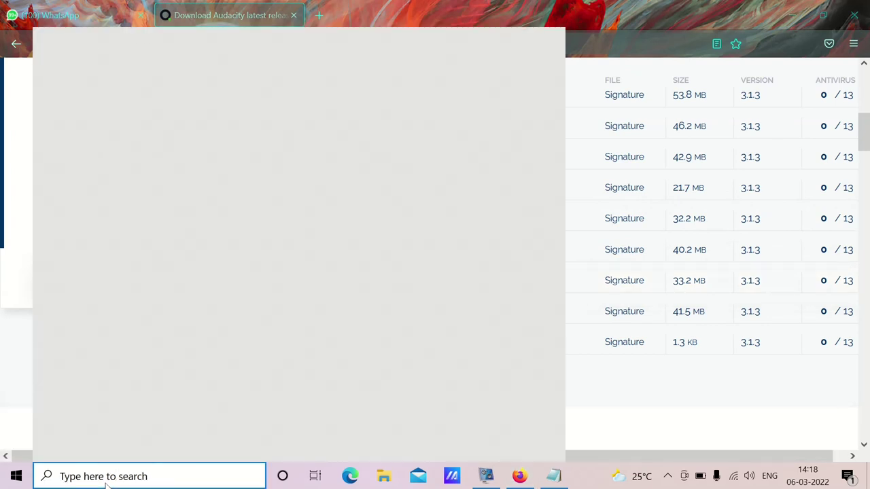
text(this )
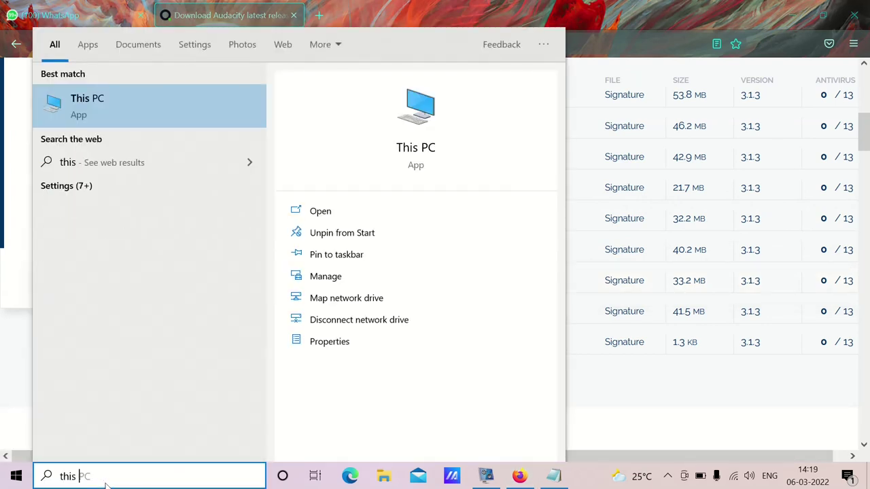
text(pc)
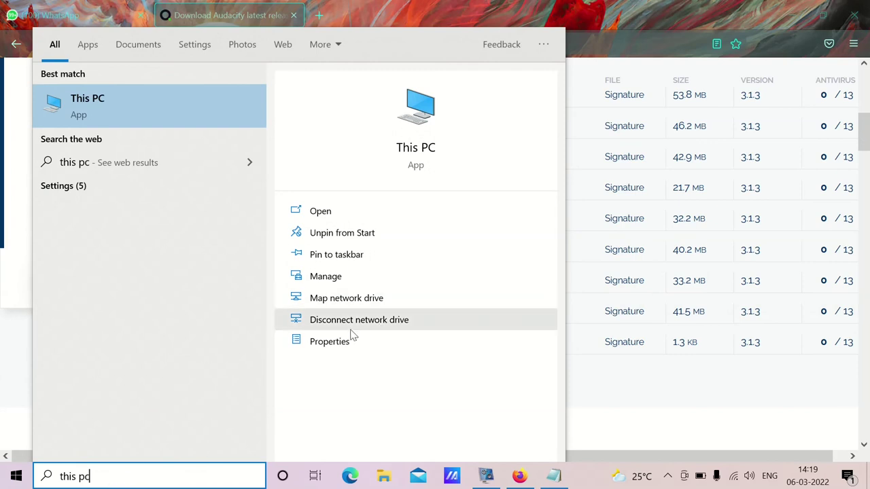
click(343, 342)
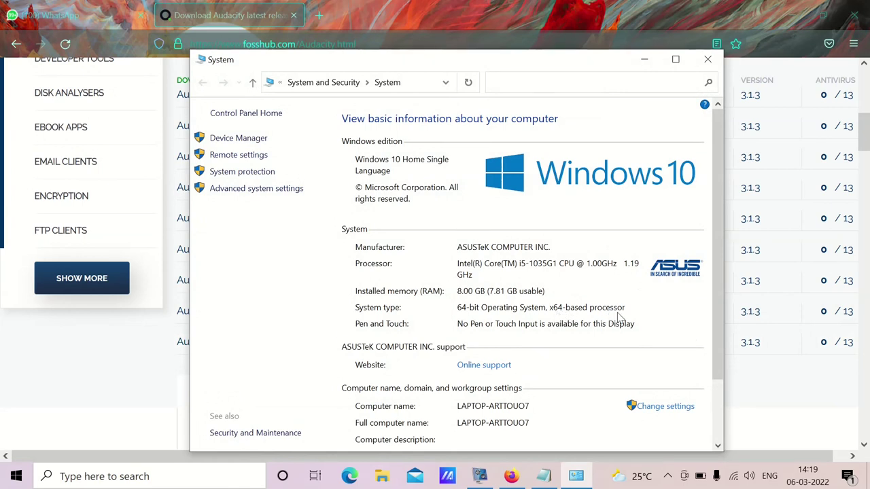
click(644, 59)
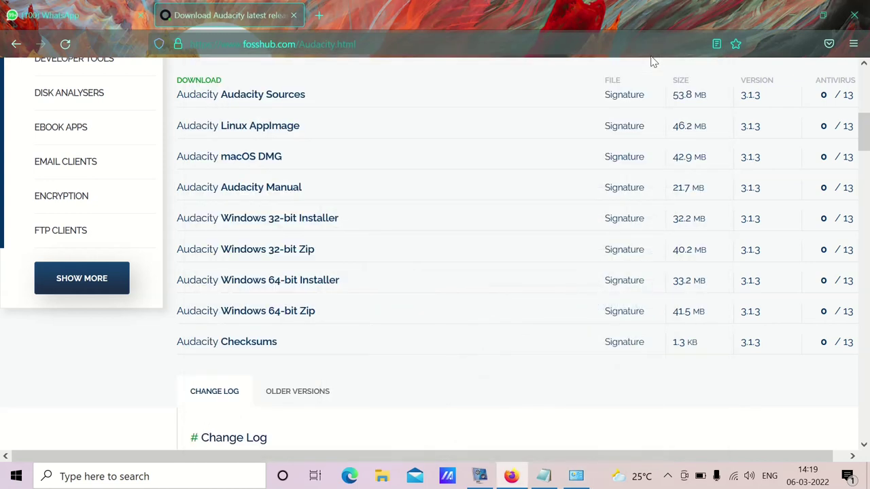
Step: Save the Audacity Windows 64-bit installer and cancel the duplicate download
click(287, 291)
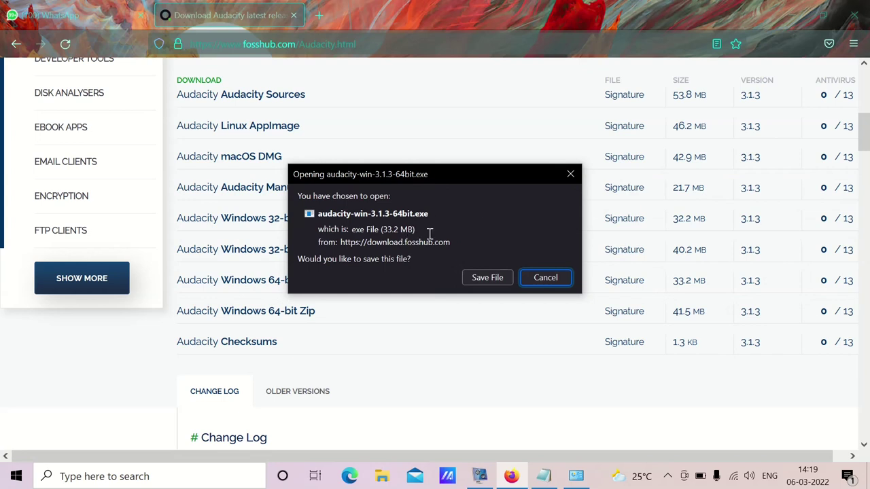
click(490, 278)
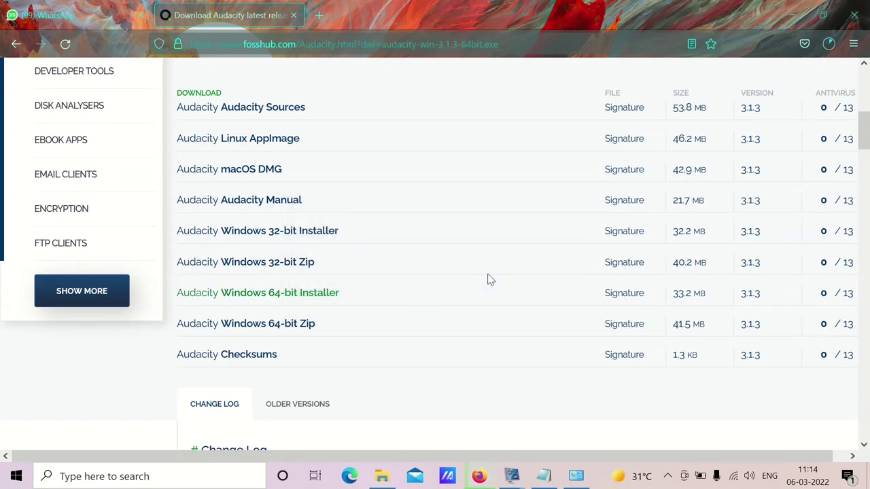
click(828, 43)
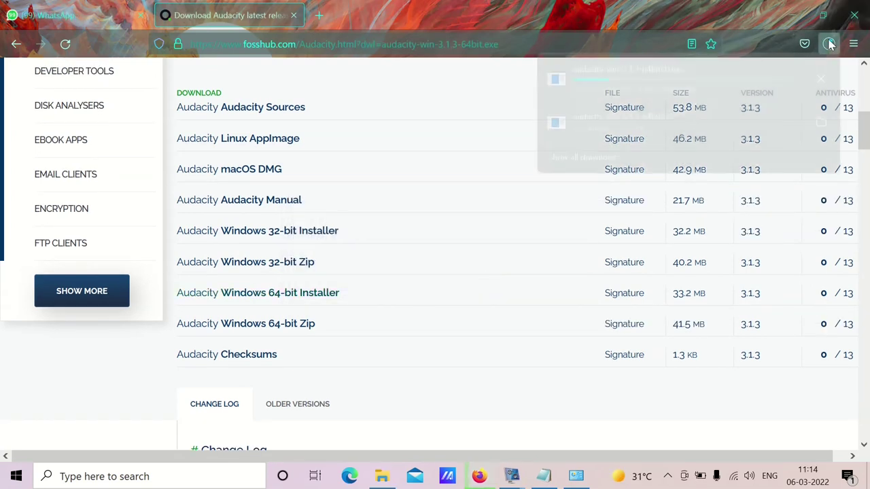
click(821, 80)
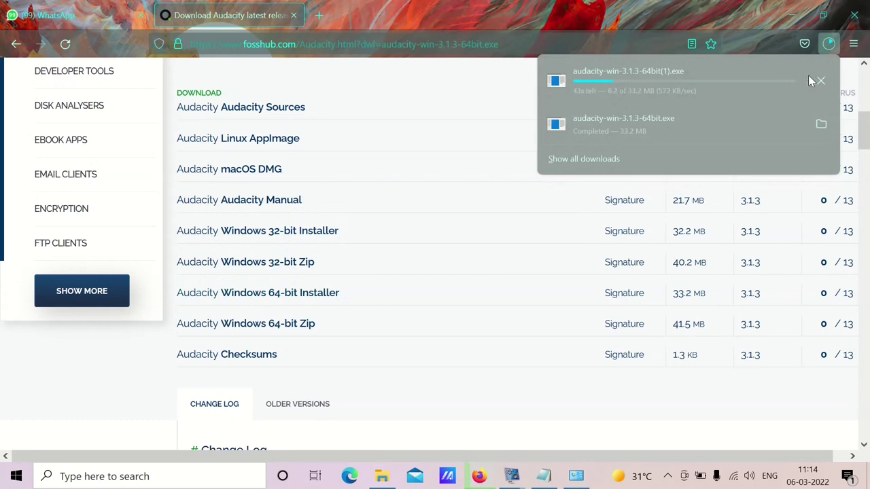
Step: Open the Downloads folder and launch audacity-win-3.1.3-64bit.exe
click(820, 118)
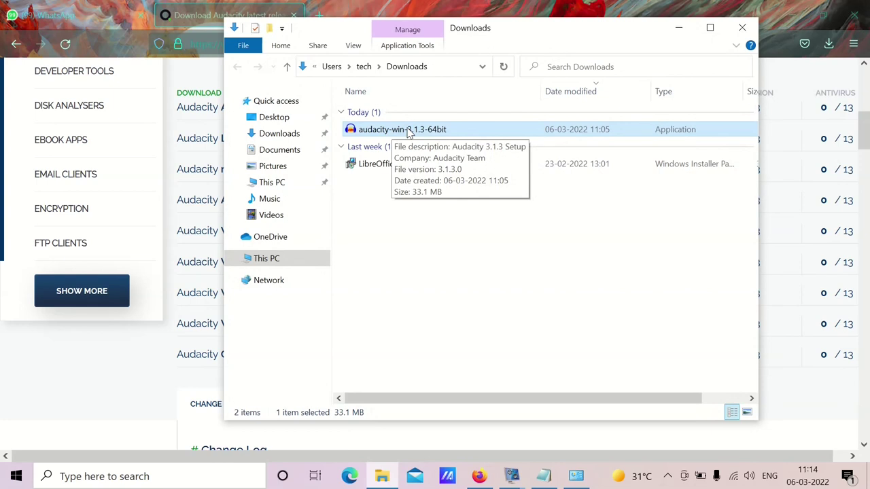
double_click(408, 132)
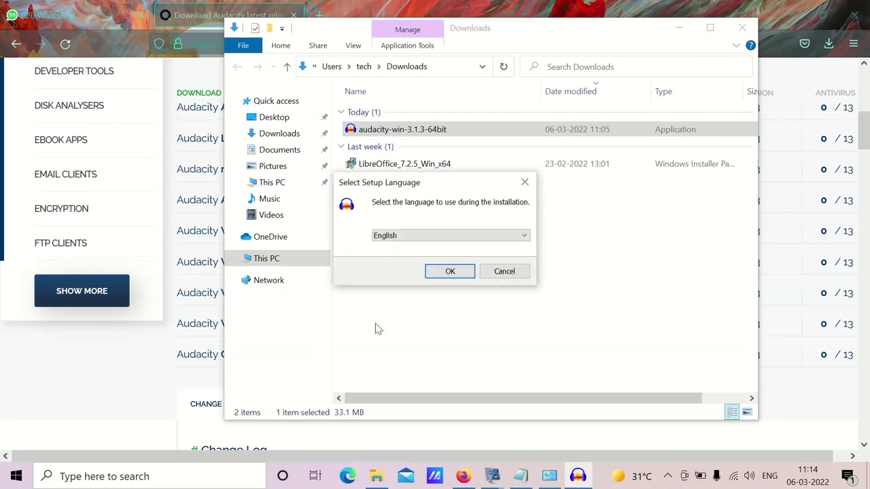
Step: Install Audacity in English to C:\Program Files\Audacity with a desktop shortcut
click(451, 273)
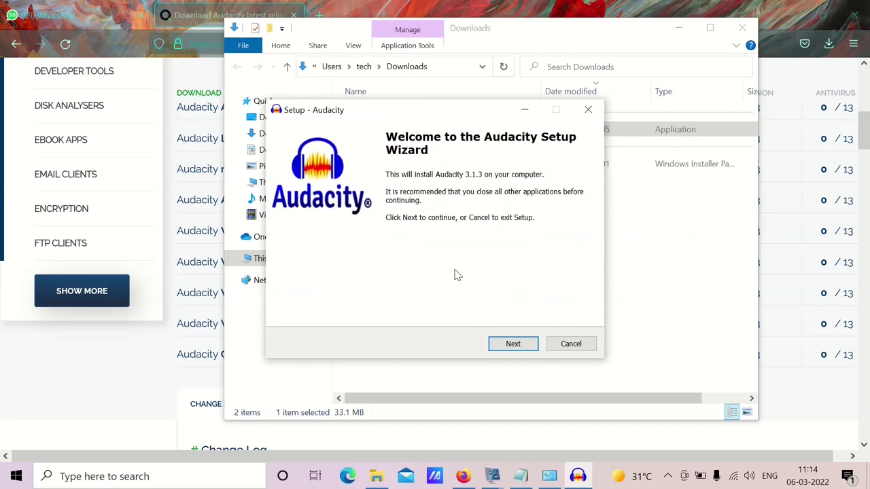
click(508, 345)
click(509, 345)
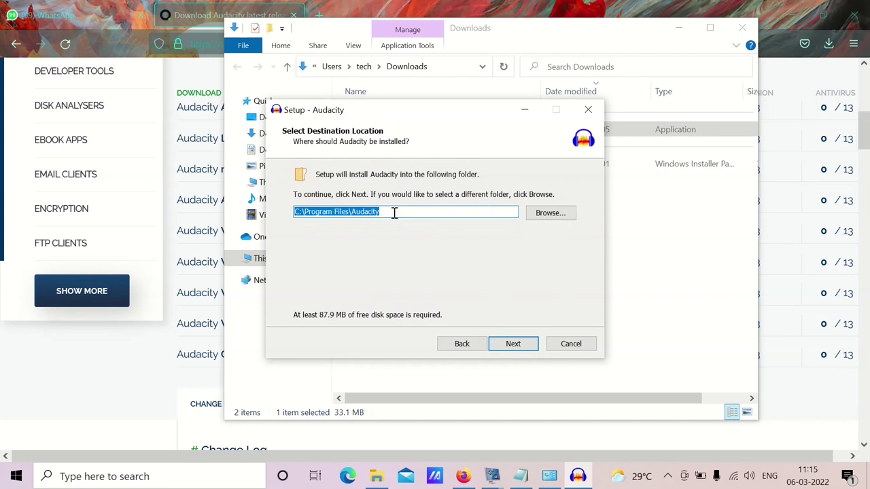
click(513, 344)
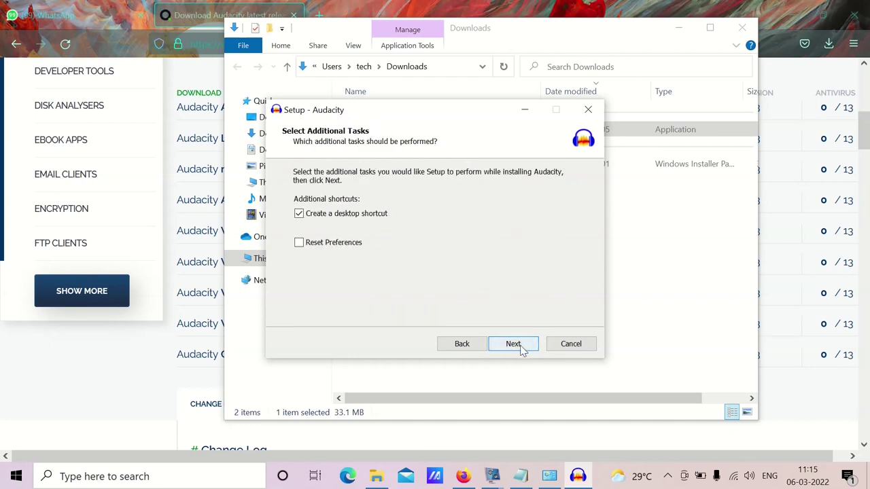
click(515, 345)
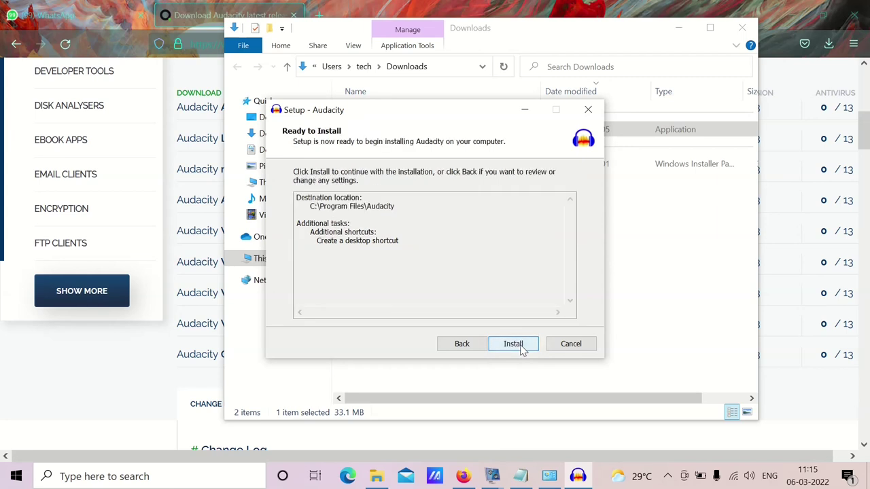
click(520, 345)
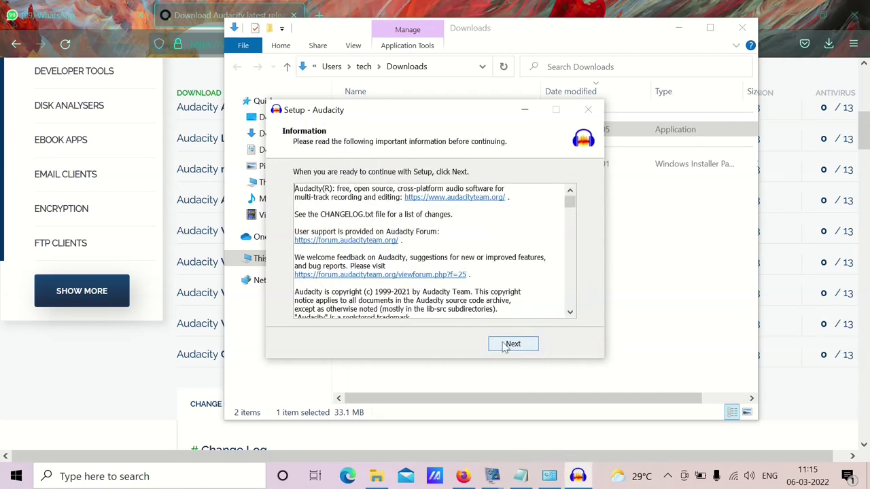
click(505, 347)
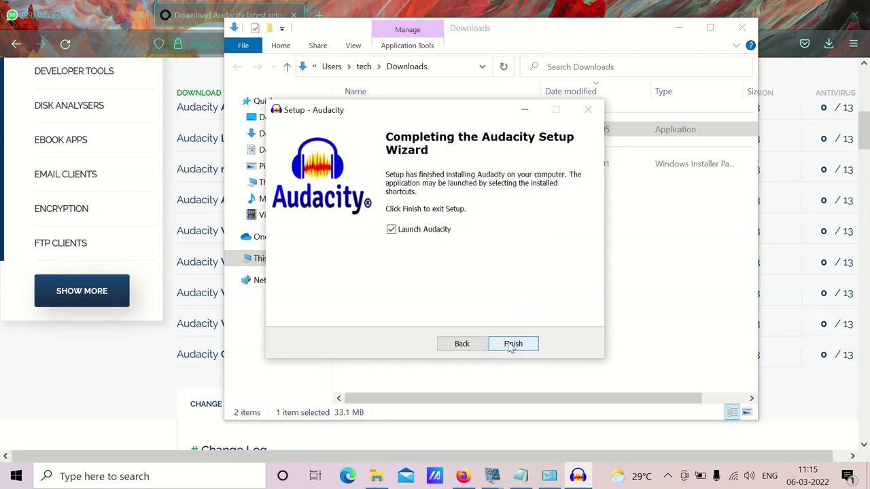
Step: Close the setup wizard, start Audacity from its desktop shortcut, and dismiss the welcome message
click(511, 346)
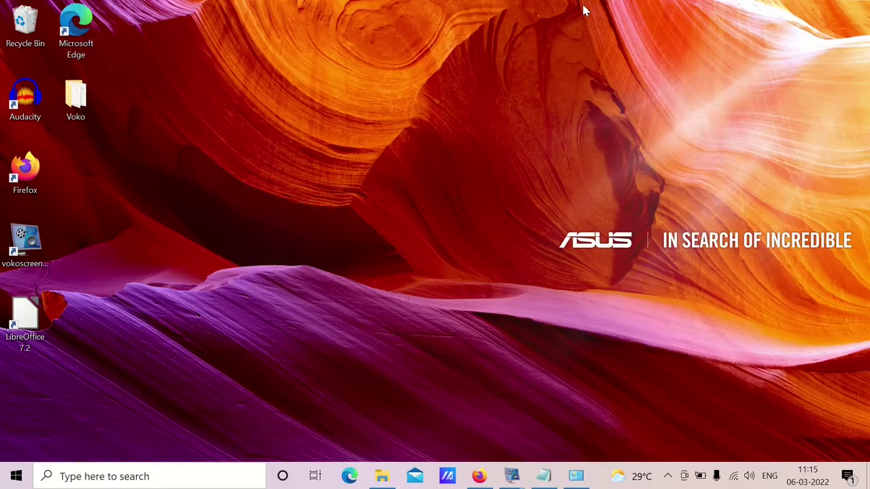
right_click(29, 92)
click(54, 98)
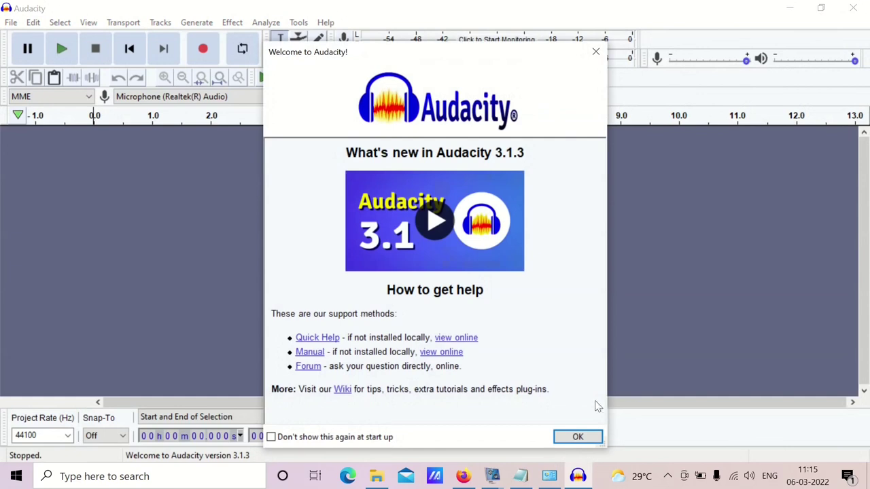
click(581, 437)
click(577, 437)
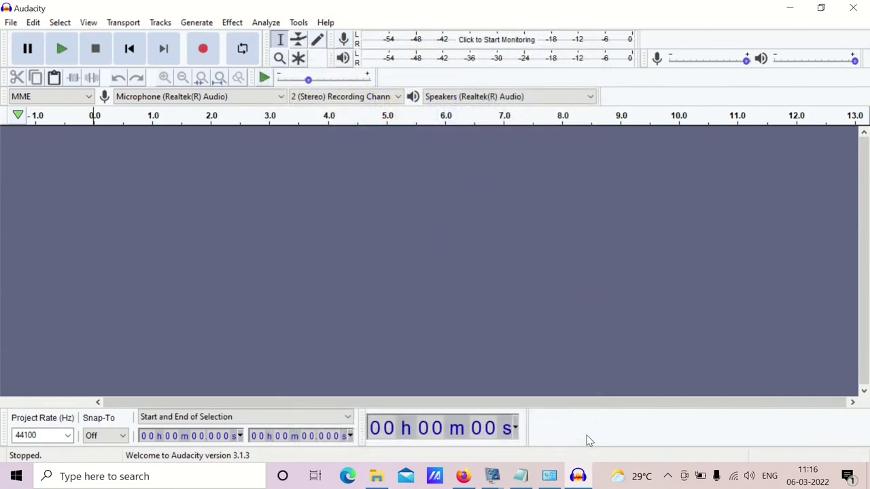